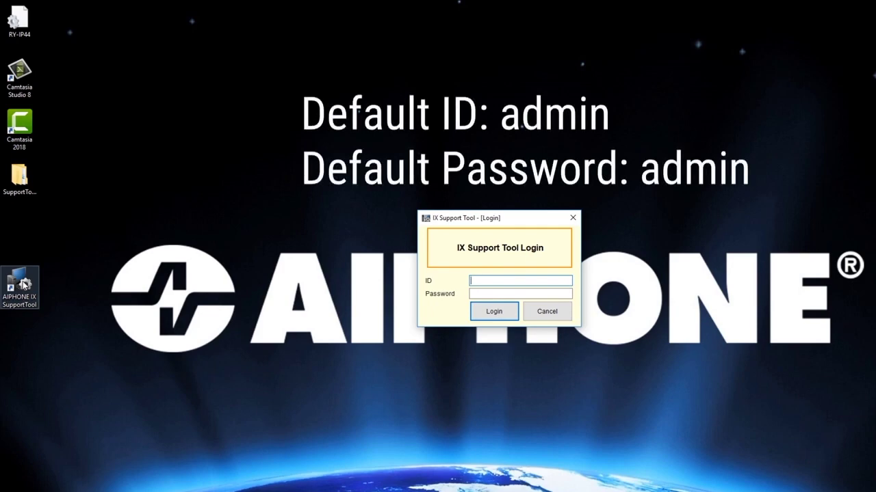
Step: Sign in to the support tool with the administrator ID and password
{"action": "type", "text": "admin"}
{"action": "key", "text": "Tab"}
{"action": "type", "text": "admin"}
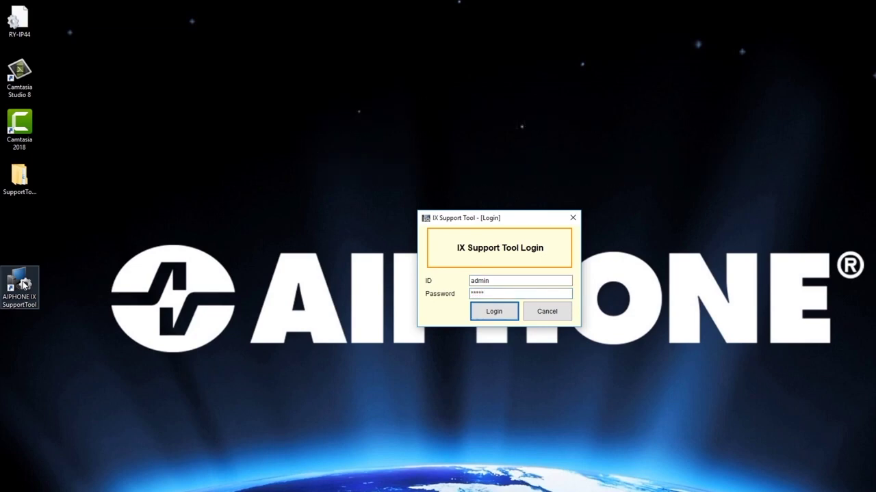
{"action": "left_click", "coordinate": [488, 316]}
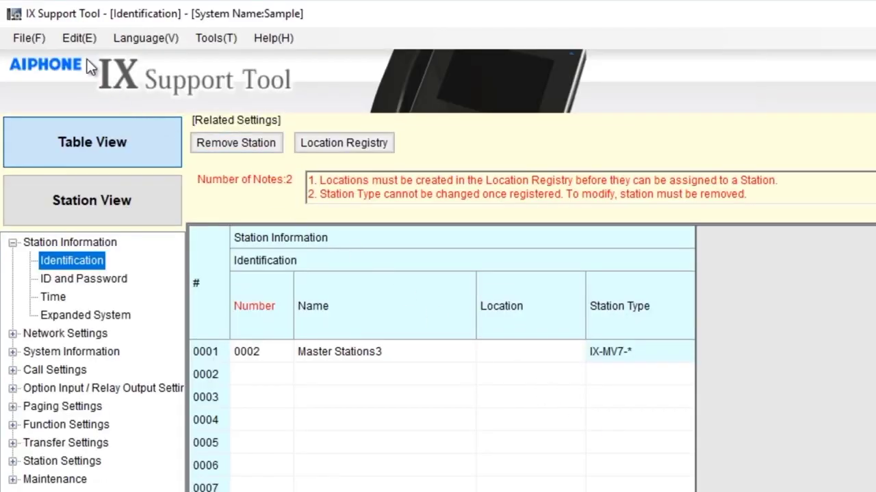
Step: Start a new system 'Programming Video' with installer Aiphone Tech, owner name and address, and notes
{"action": "left_click", "coordinate": [20, 40]}
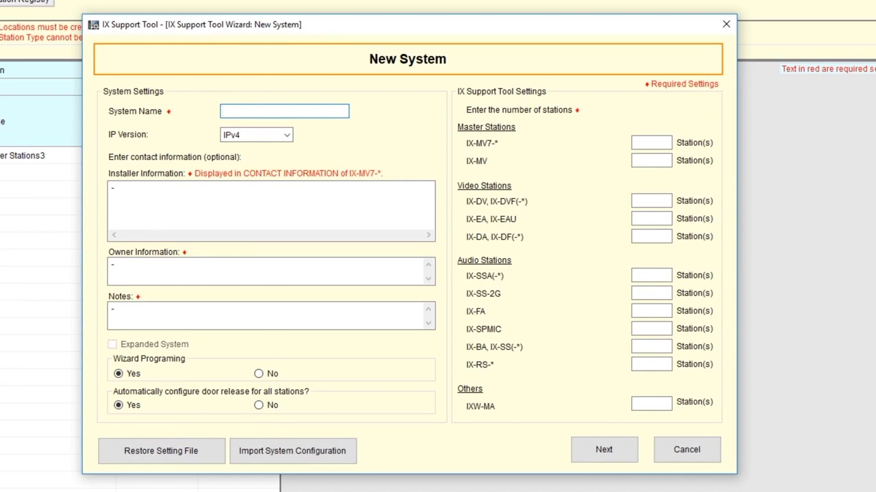
{"action": "type", "text": "Programming Video"}
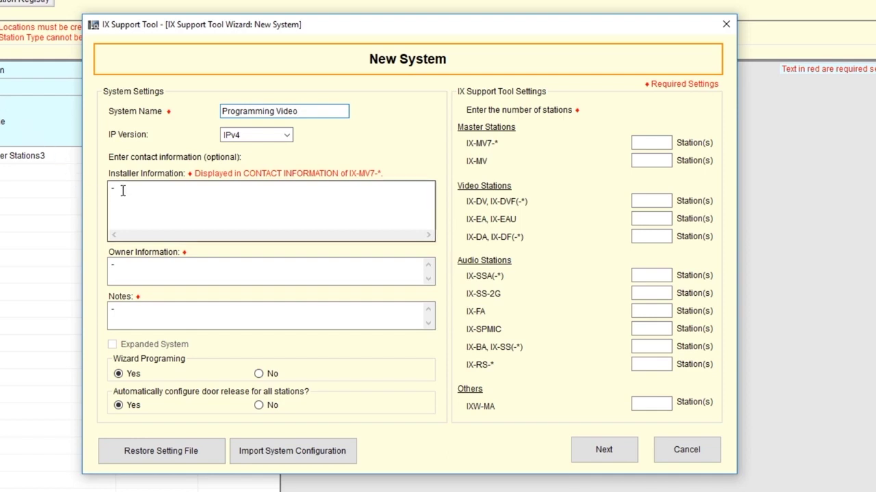
{"action": "left_click", "coordinate": [147, 198]}
{"action": "type", "text": "A"}
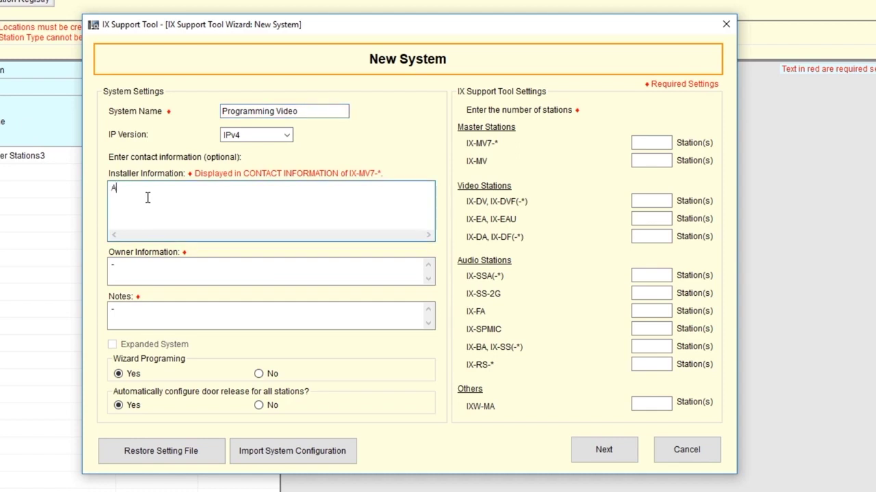
{"action": "type", "text": "iphone Tech"}
{"action": "key", "text": "Tab"}
{"action": "type", "text": "Aiphone Corporation"}
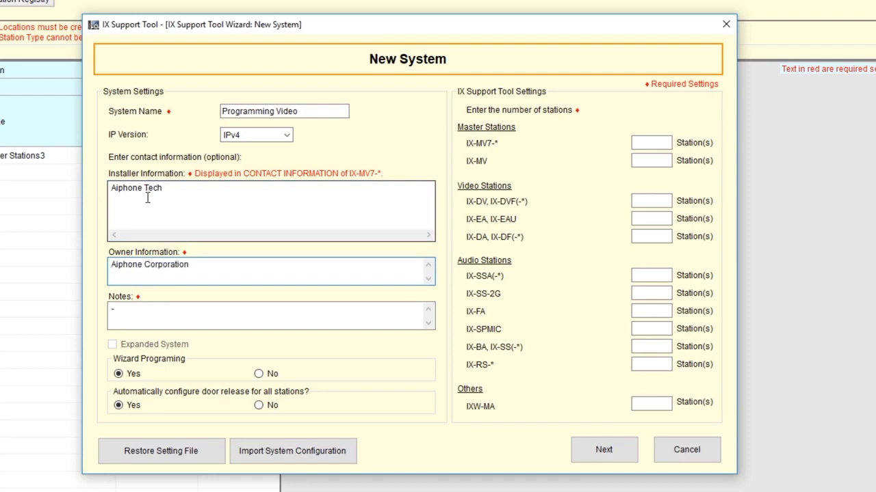
{"action": "key", "text": "Return"}
{"action": "type", "text": "6670 185th AVE NE"}
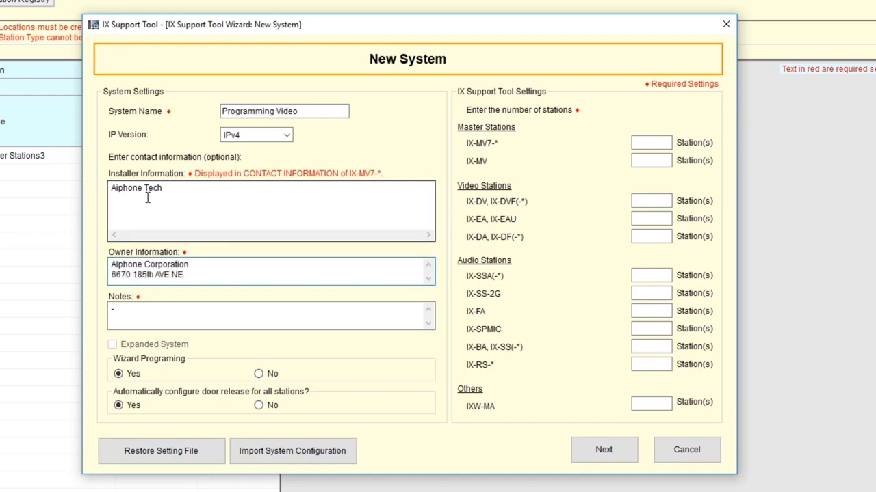
{"action": "key", "text": "Return"}
{"action": "type", "text": "Redmond, WA 98052"}
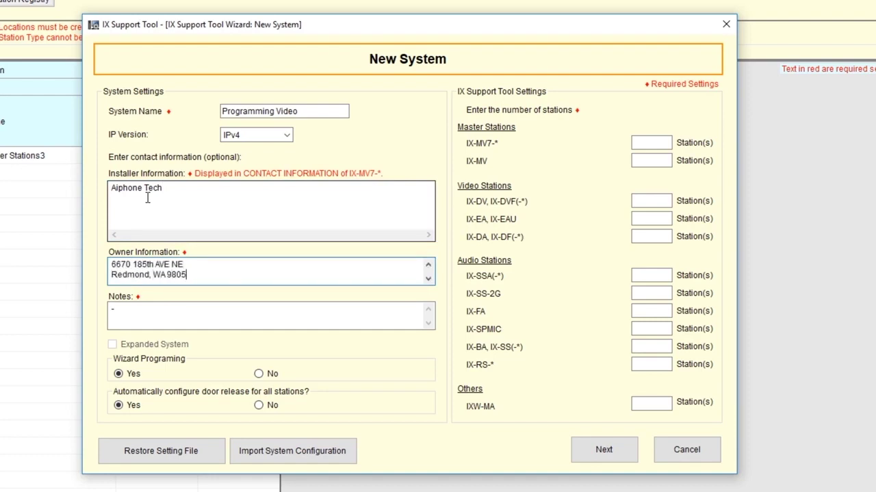
{"action": "key", "text": "Tab"}
{"action": "type", "text": "Pro"}
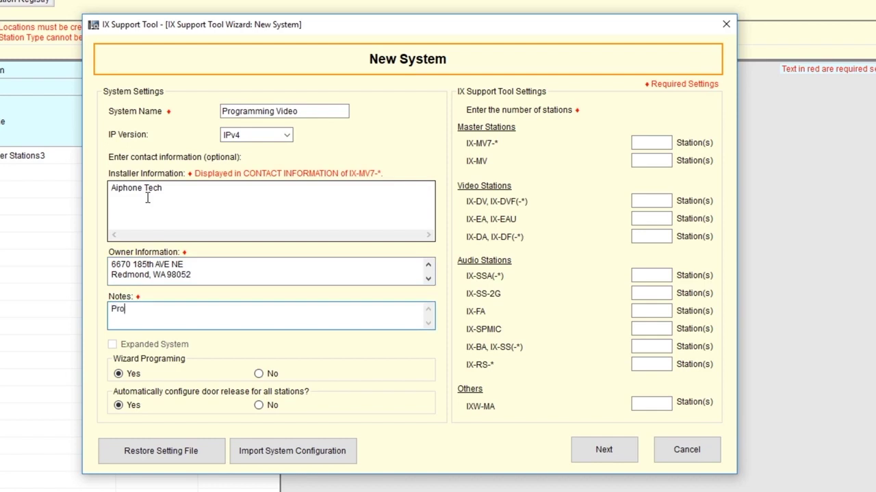
{"action": "type", "text": "gramming Video"}
Step: Set station counts to 2 IX-MV7-*, 1 IX-DV, 2 IX-SS-2G and 1 IX-RS-*, and create the system
{"action": "left_click", "coordinate": [664, 142]}
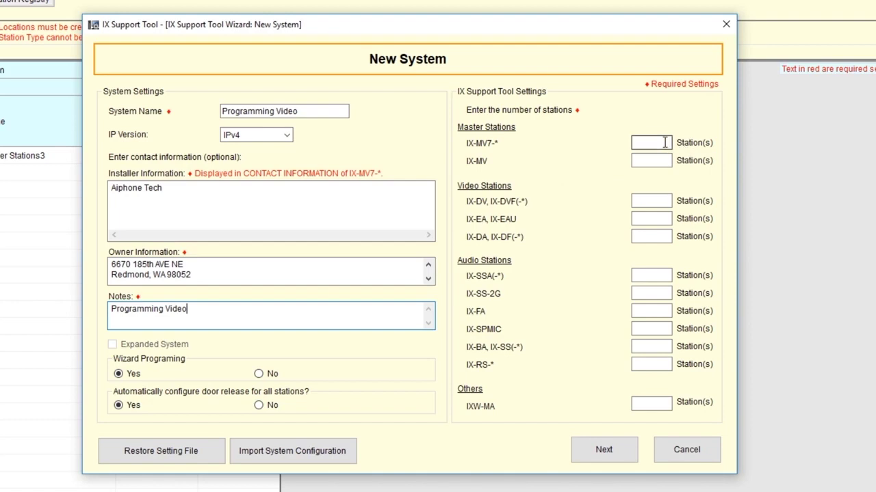
{"action": "type", "text": "2"}
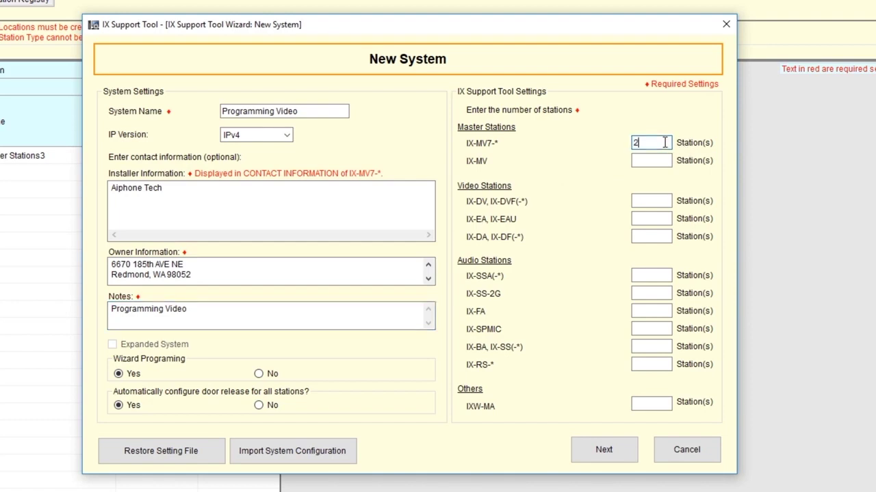
{"action": "key", "text": "Tab"}
{"action": "key", "text": "Tab"}
{"action": "type", "text": "1"}
{"action": "key", "text": "Tab"}
{"action": "key", "text": "Tab"}
{"action": "key", "text": "Tab"}
{"action": "key", "text": "Tab"}
{"action": "type", "text": "2"}
{"action": "key", "text": "Tab"}
{"action": "key", "text": "Tab"}
{"action": "key", "text": "Tab"}
{"action": "key", "text": "Tab"}
{"action": "type", "text": "1"}
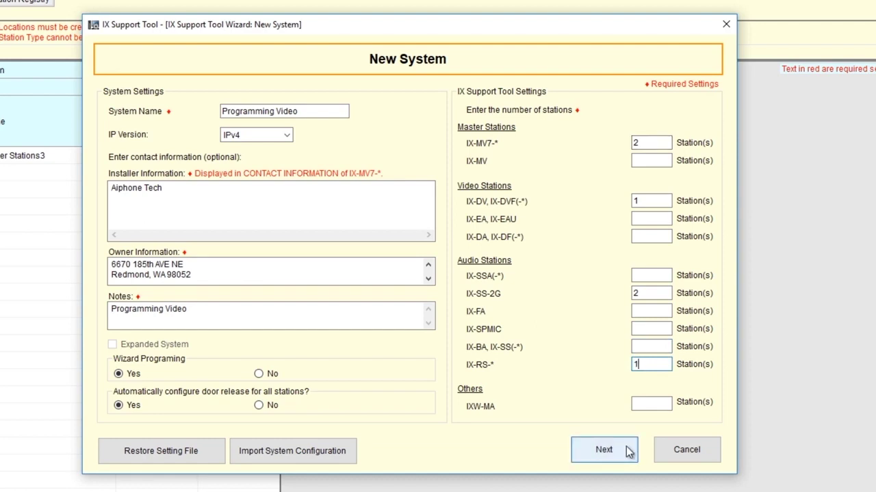
{"action": "left_click", "coordinate": [628, 453]}
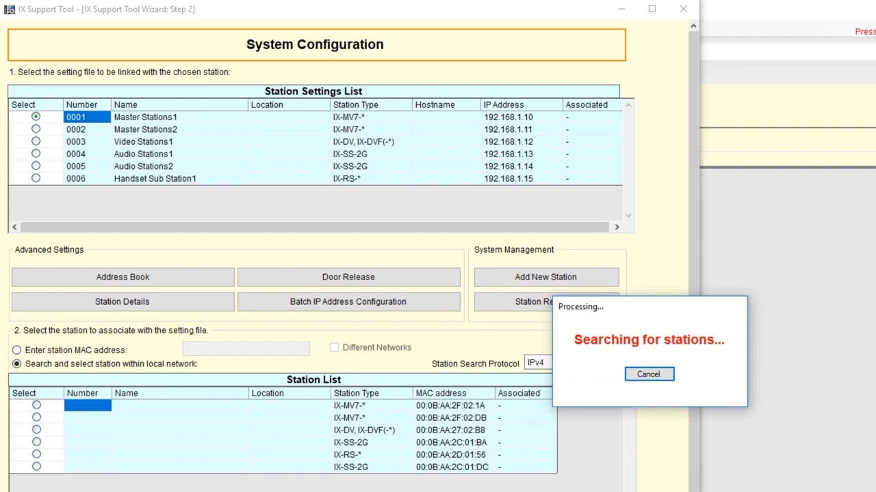
Step: Cancel the local network station search and bring up the Station Details table
{"action": "left_click", "coordinate": [649, 375]}
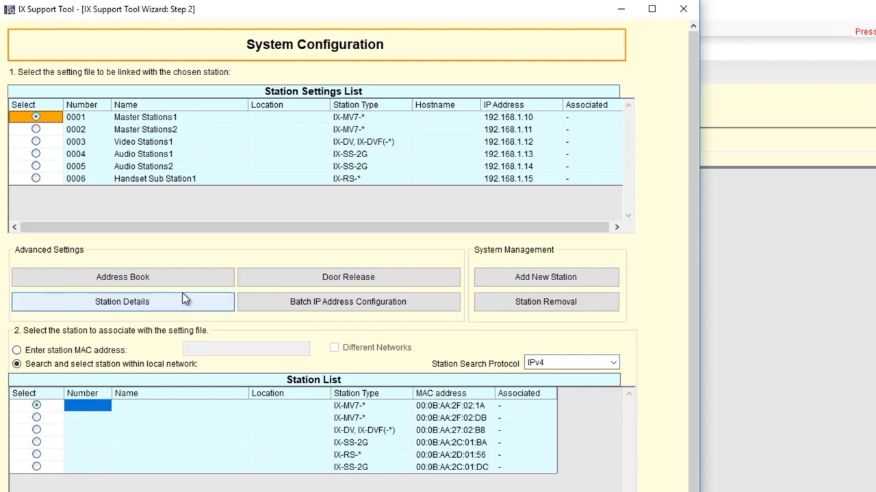
{"action": "left_click", "coordinate": [166, 300]}
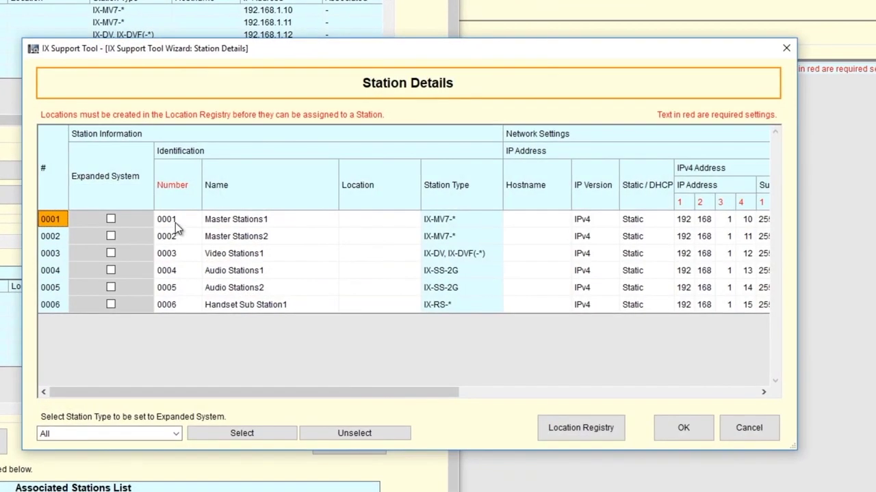
Step: Set the master stations to 101 Office Master and 102 Security Master
{"action": "left_click", "coordinate": [176, 222]}
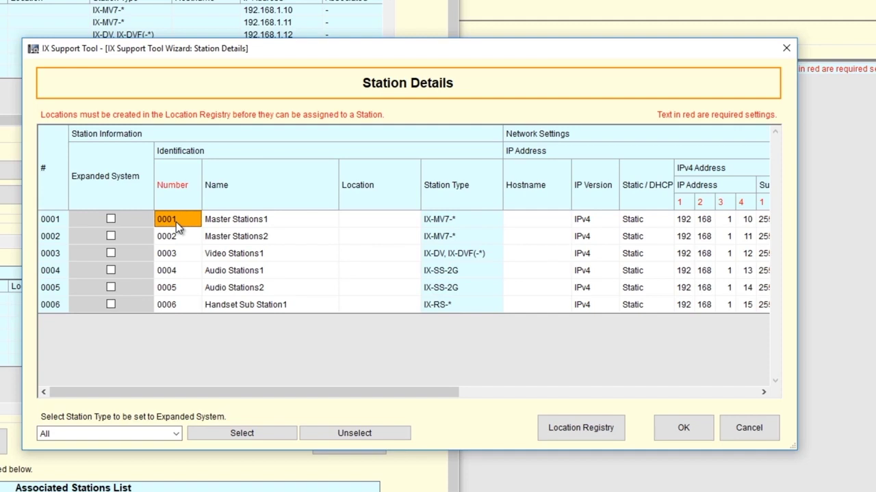
{"action": "type", "text": "101"}
{"action": "key", "text": "Tab"}
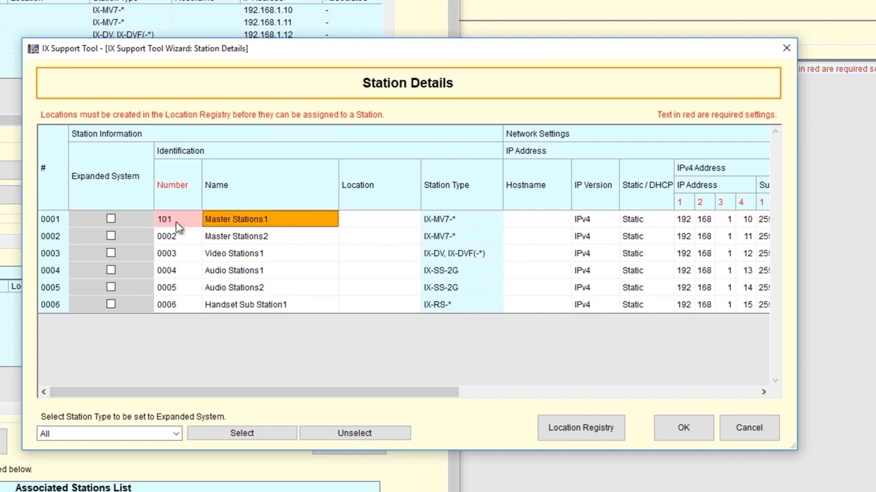
{"action": "type", "text": "Office "}
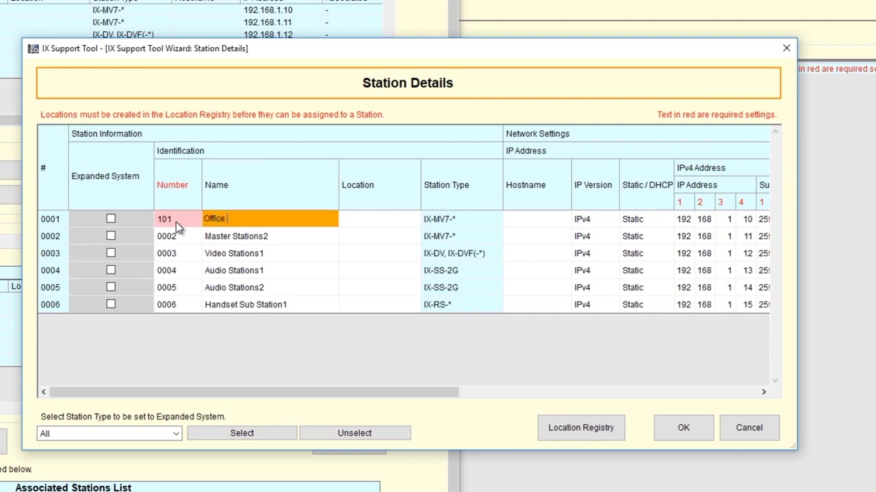
{"action": "type", "text": "Master"}
{"action": "key", "text": "Return"}
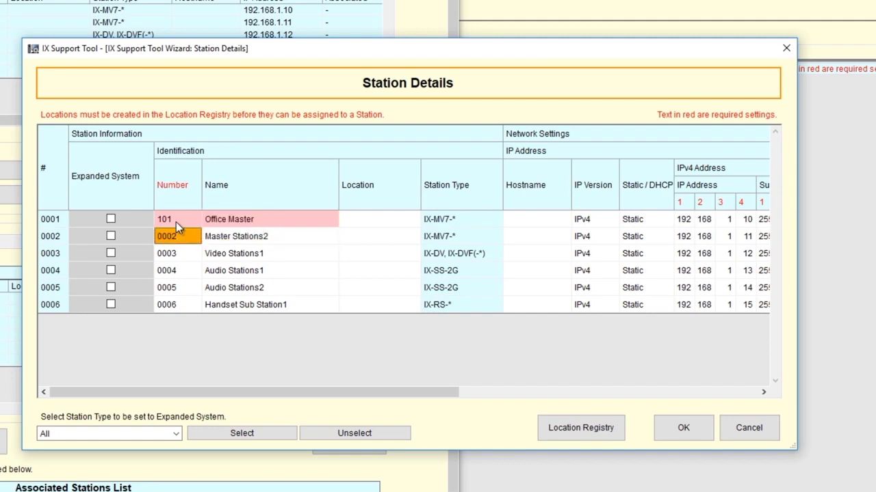
{"action": "key", "text": "Tab"}
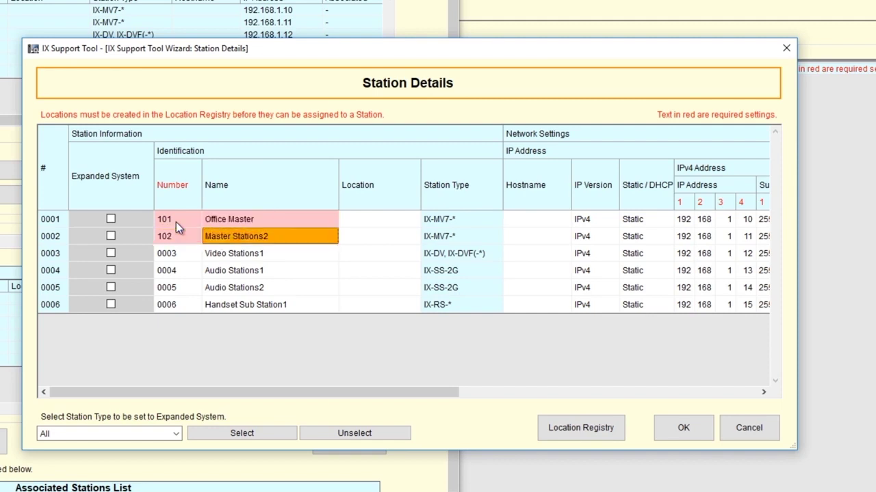
{"action": "type", "text": "Security Master"}
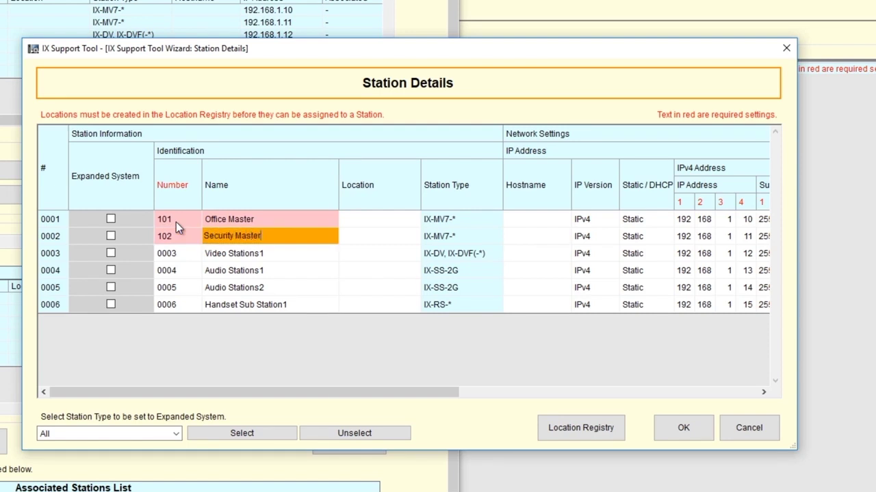
{"action": "key", "text": "Return"}
Step: Number and name the door stations 201 Front Door, 202 Lab and 203 Clean Room
{"action": "key", "text": "shift+Tab"}
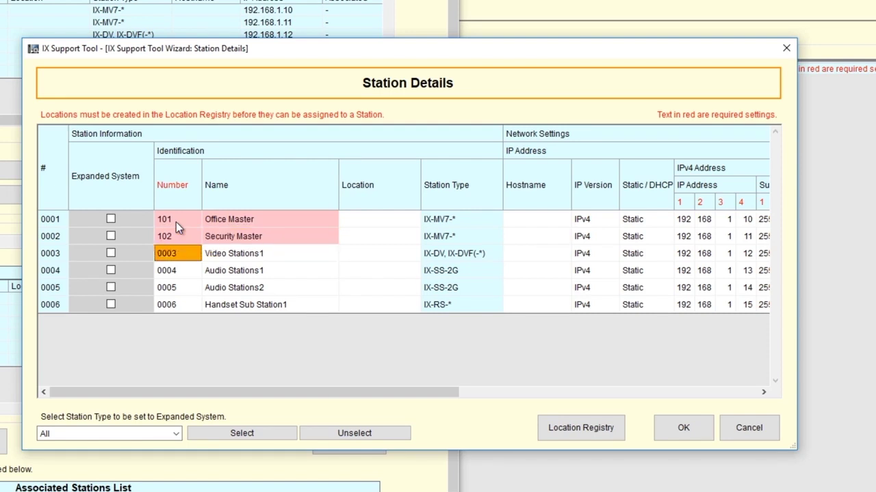
{"action": "type", "text": "201"}
{"action": "key", "text": "Tab"}
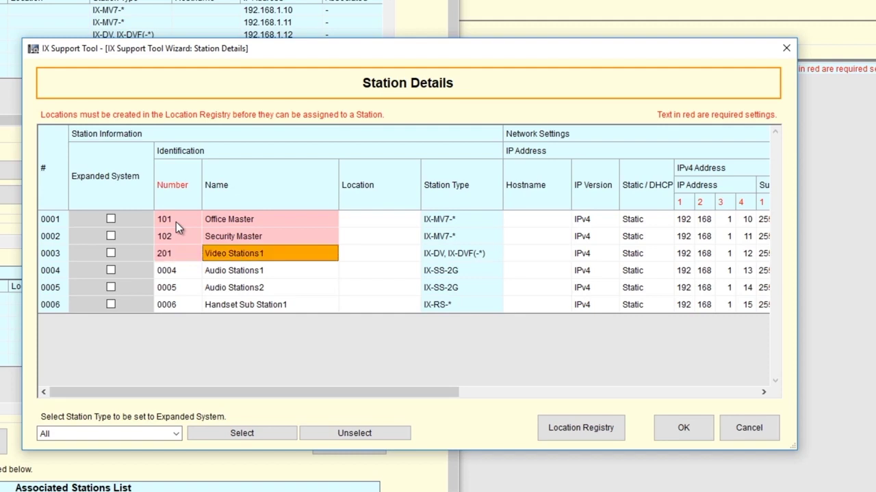
{"action": "type", "text": "Front Door"}
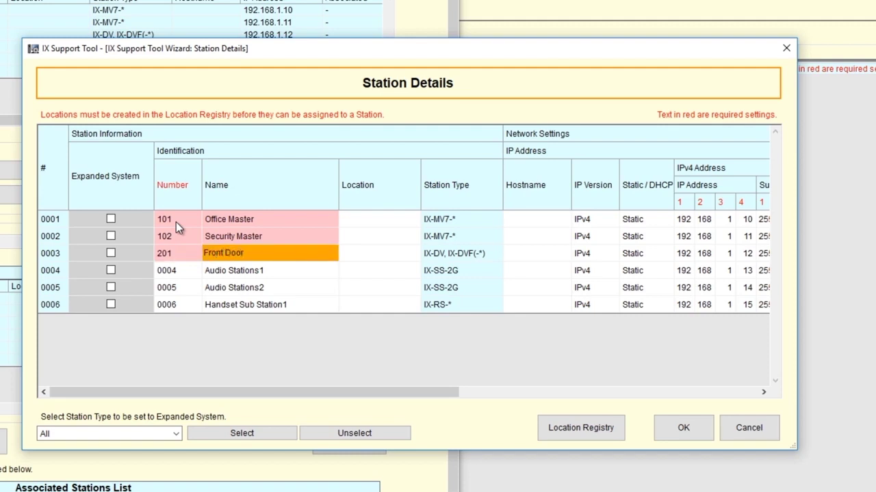
{"action": "key", "text": "Return"}
{"action": "key", "text": "shift+Tab"}
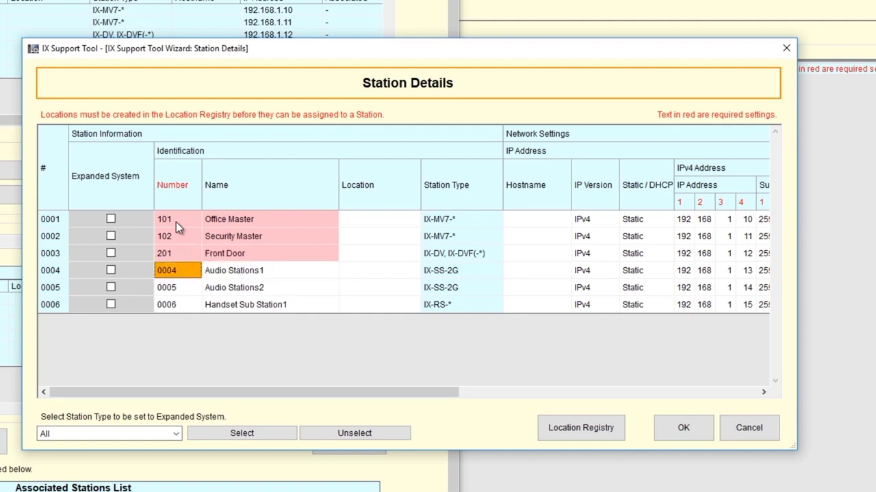
{"action": "type", "text": "202"}
{"action": "key", "text": "Tab"}
{"action": "type", "text": "Lab"}
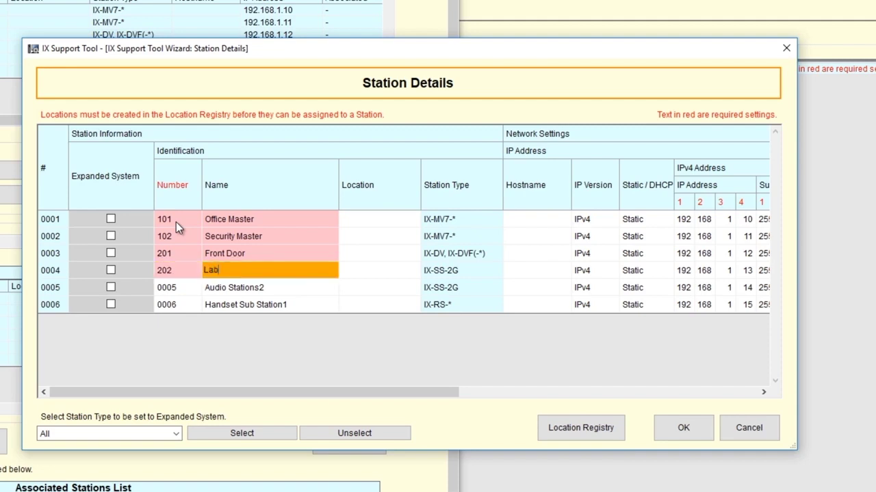
{"action": "key", "text": "Return"}
{"action": "key", "text": "shift+Tab"}
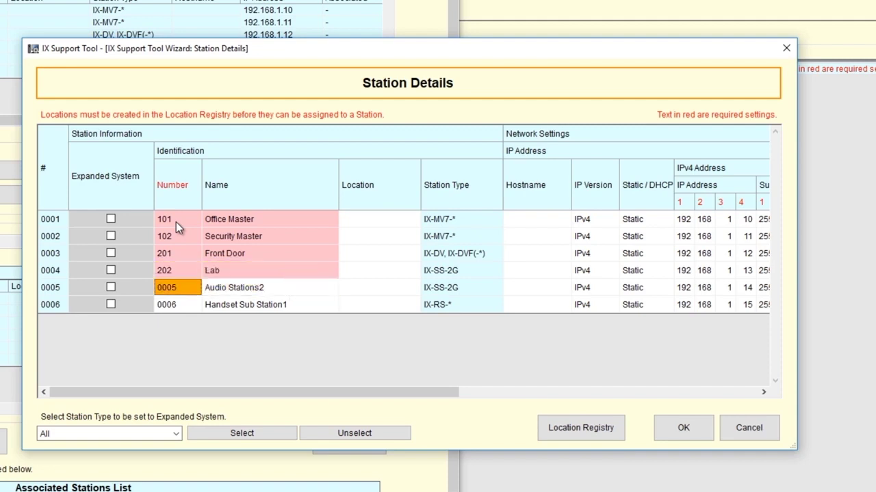
{"action": "type", "text": "203"}
{"action": "key", "text": "Tab"}
{"action": "type", "text": "Cle"}
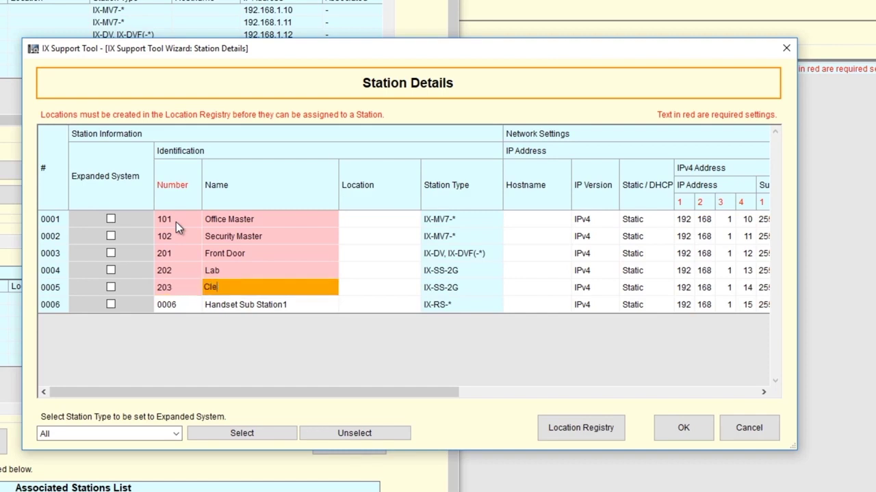
{"action": "type", "text": "an Room"}
{"action": "key", "text": "Return"}
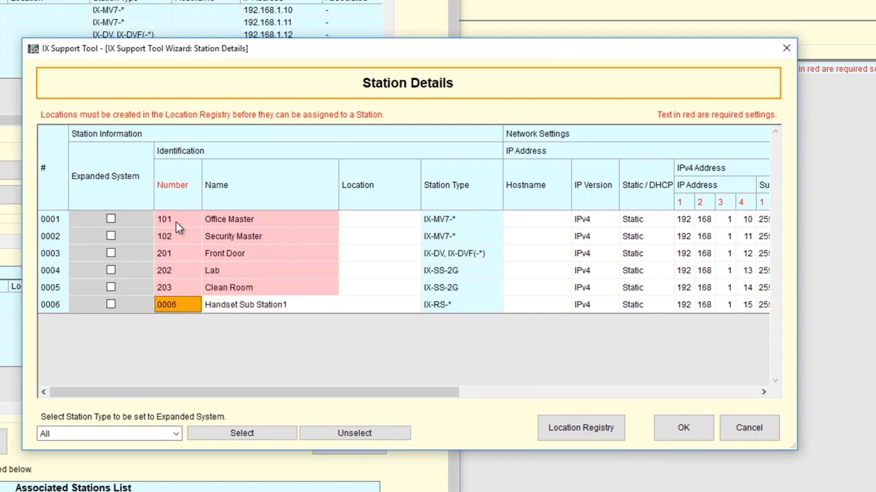
Step: Set the handset sub station to 301 Warehouse
{"action": "type", "text": "301"}
{"action": "key", "text": "Tab"}
{"action": "type", "text": "Warehouse"}
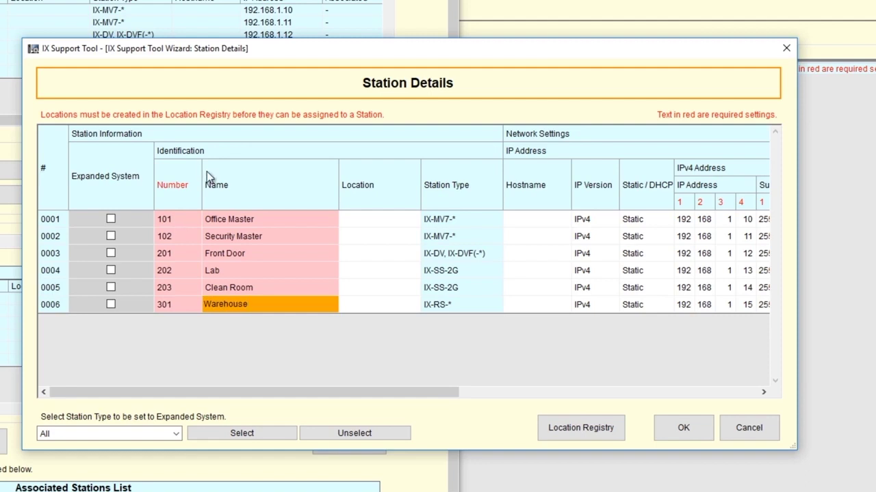
{"action": "left_click_drag", "start_coordinate": [307, 391], "coordinate": [404, 408]}
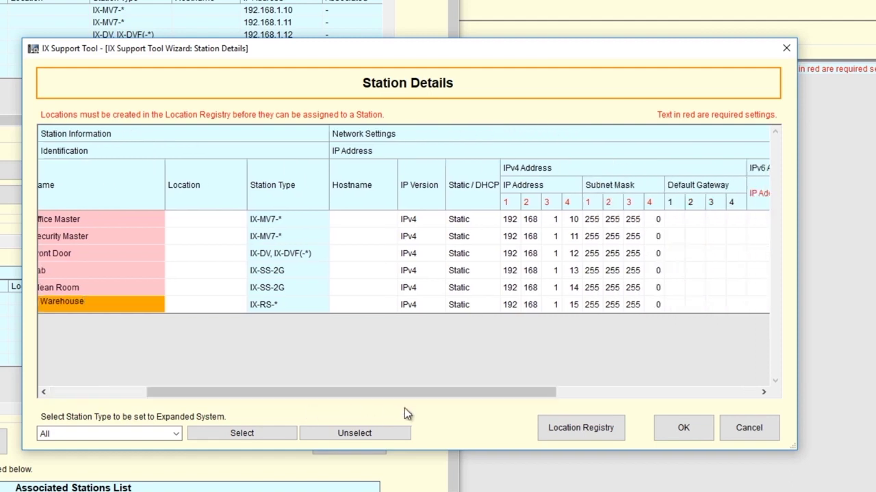
{"action": "left_click", "coordinate": [675, 435]}
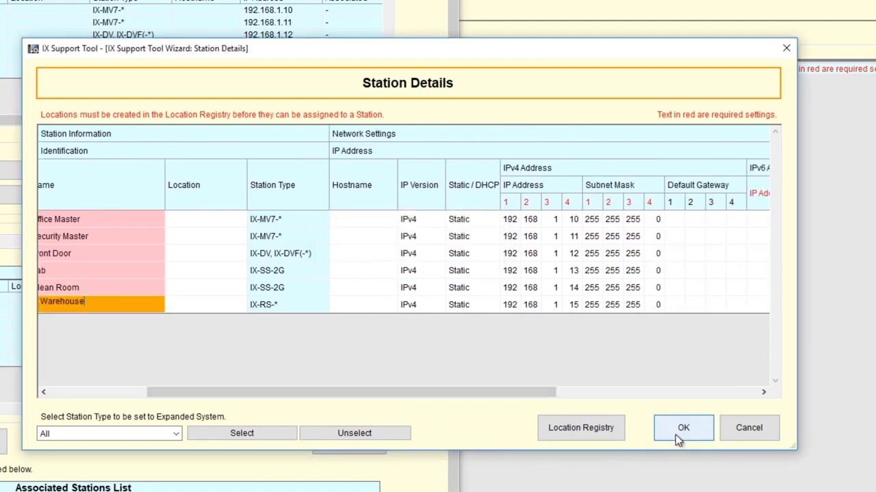
Step: Save the station details and associate stations 101, 102 and 201 with their discovered MAC addresses
{"action": "left_click", "coordinate": [675, 435]}
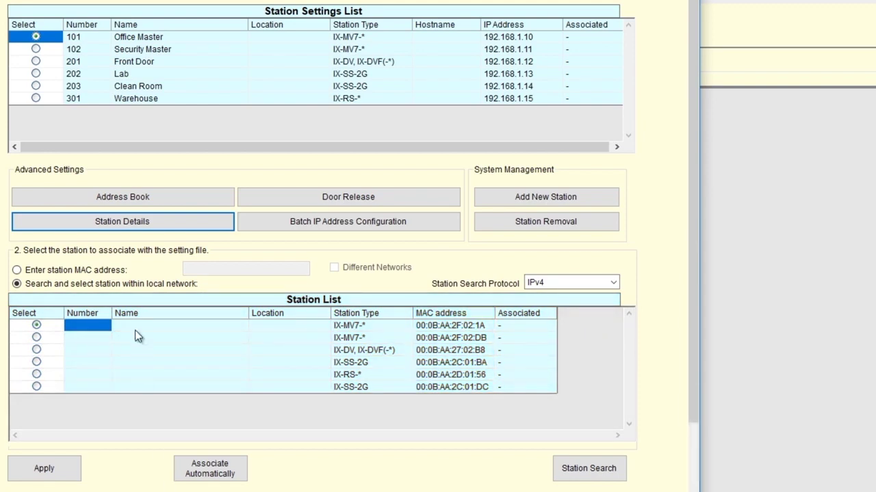
{"action": "left_click", "coordinate": [55, 470]}
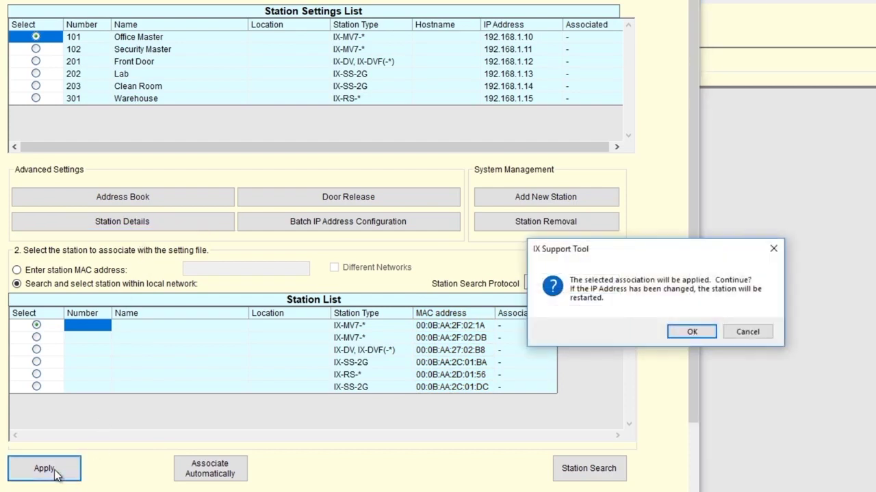
{"action": "left_click", "coordinate": [692, 333]}
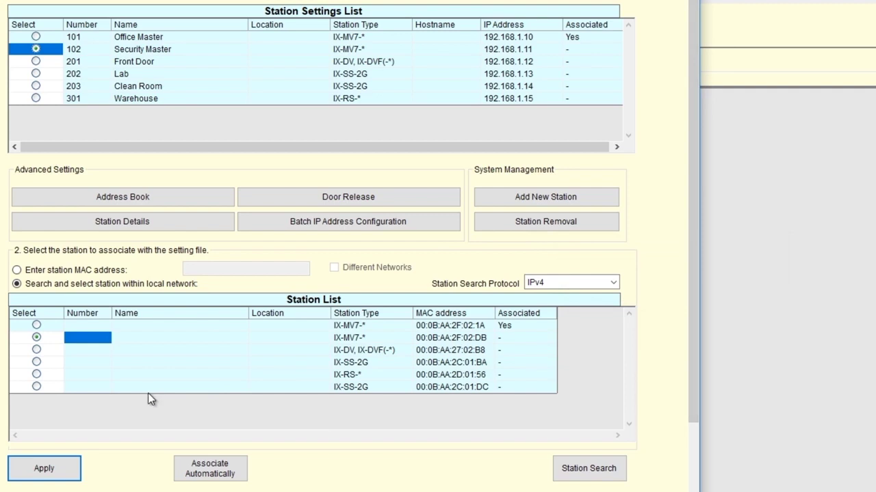
{"action": "left_click", "coordinate": [41, 465]}
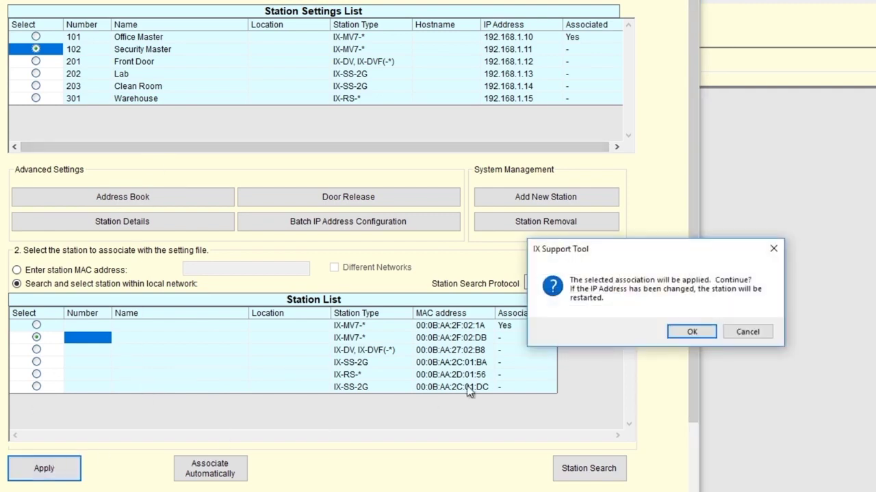
{"action": "left_click", "coordinate": [691, 333]}
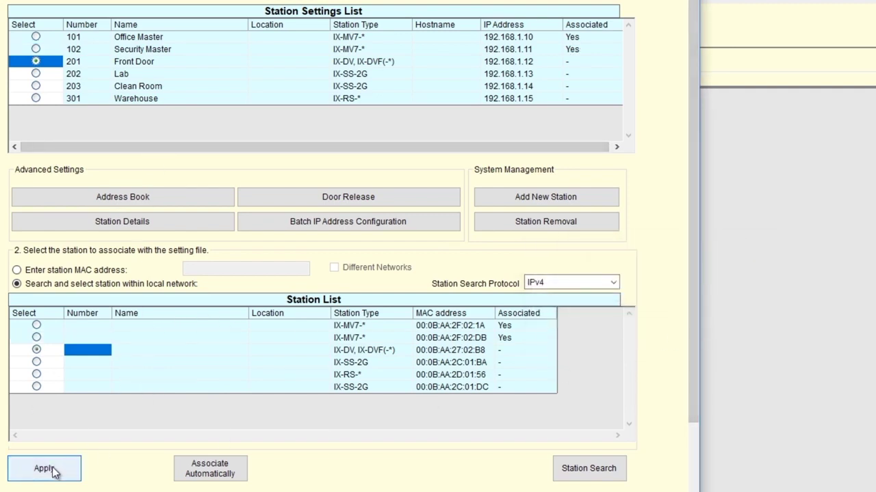
{"action": "left_click", "coordinate": [55, 470]}
{"action": "left_click", "coordinate": [691, 333]}
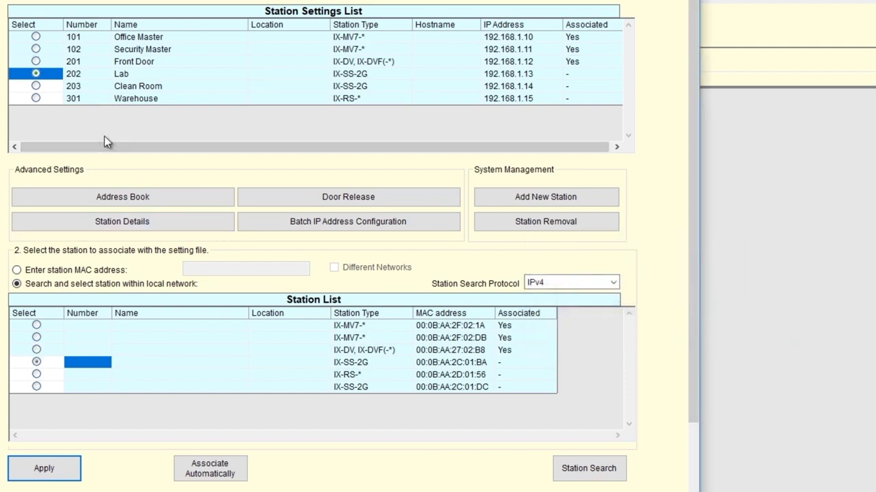
Step: Associate 202 Lab, 203 Clean Room and 301 Warehouse, then review the Associated Stations List
{"action": "left_click", "coordinate": [68, 469]}
{"action": "left_click", "coordinate": [695, 334]}
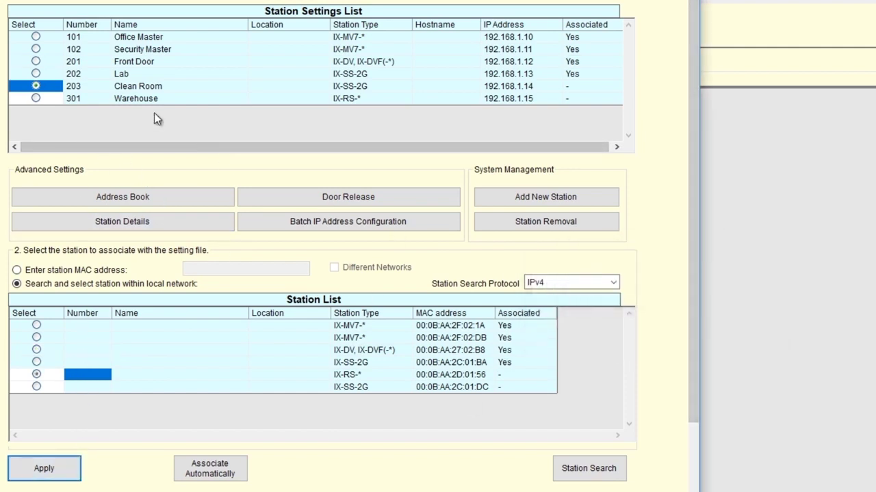
{"action": "left_click", "coordinate": [35, 387]}
{"action": "left_click", "coordinate": [25, 476]}
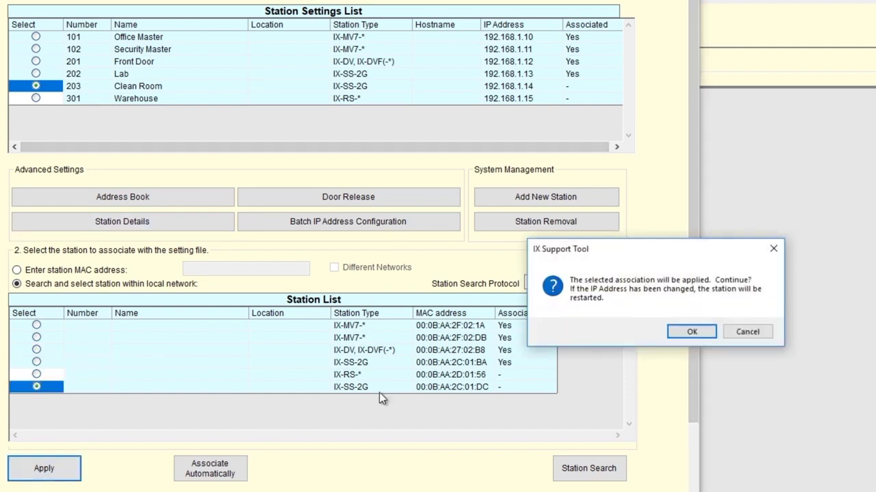
{"action": "left_click", "coordinate": [681, 336]}
{"action": "left_click", "coordinate": [67, 469]}
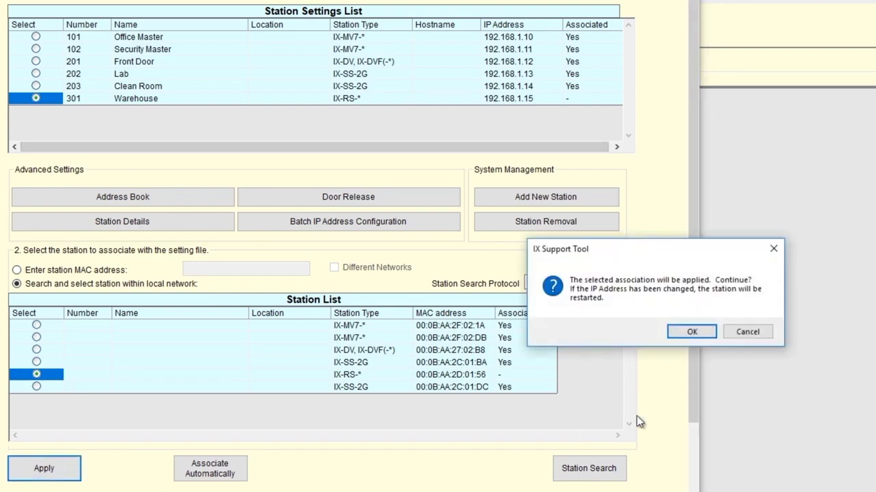
{"action": "left_click", "coordinate": [704, 335]}
{"action": "scroll", "coordinate": [694, 276], "scroll_direction": "down", "scroll_amount": 3}
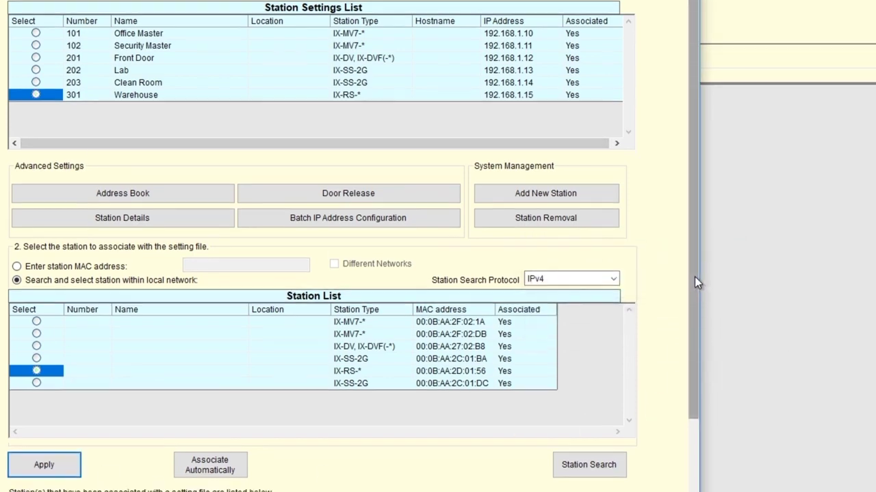
{"action": "left_click_drag", "start_coordinate": [698, 300], "coordinate": [695, 357]}
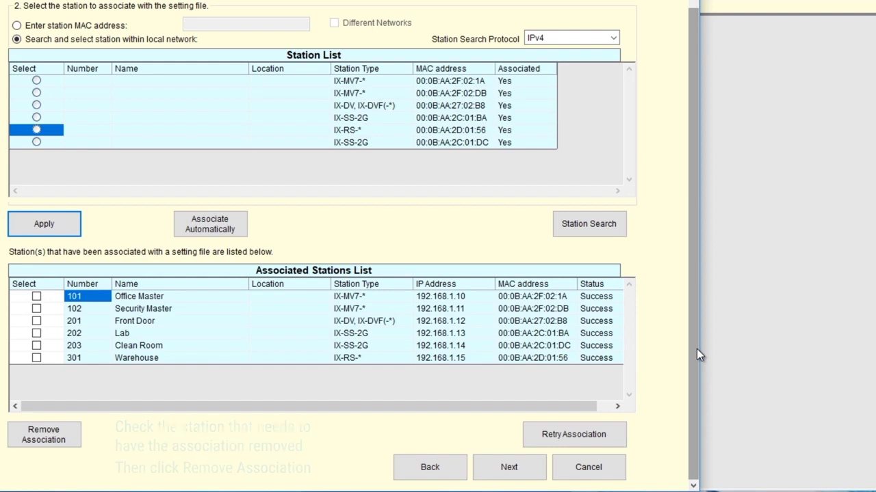
Step: Advance to Setting File Upload with type All and tick all six stations
{"action": "left_click", "coordinate": [509, 468]}
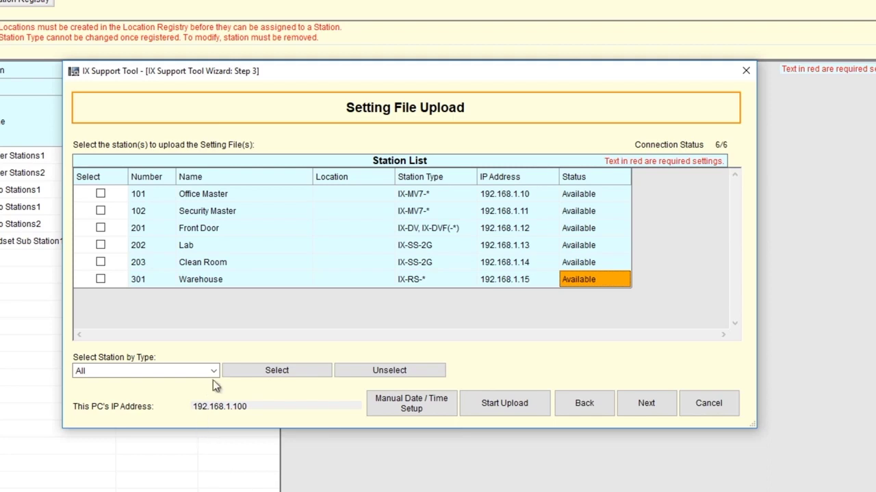
{"action": "left_click", "coordinate": [277, 370]}
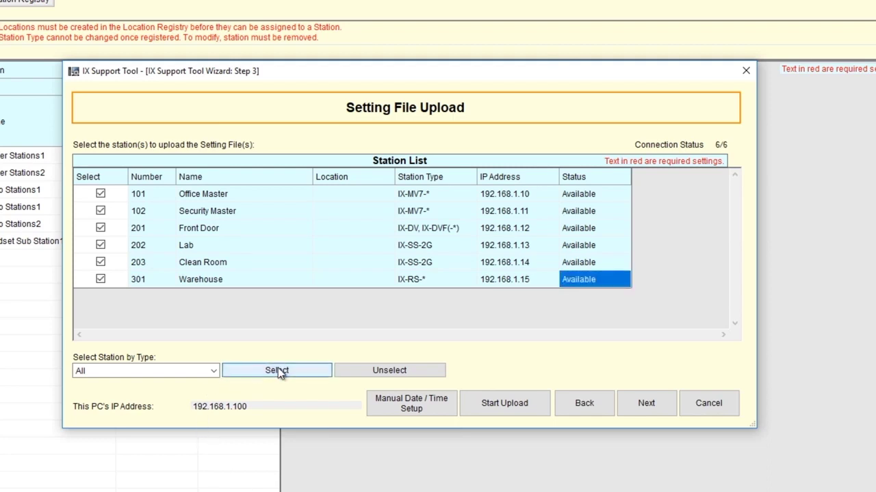
{"action": "left_click", "coordinate": [510, 409]}
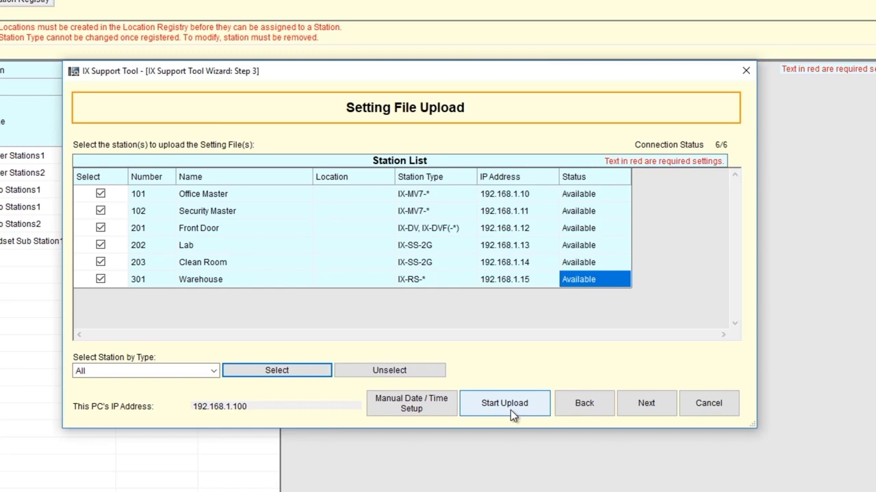
Step: Upload the setting files to all six stations, confirming the prompt and completion message
{"action": "left_click", "coordinate": [510, 410]}
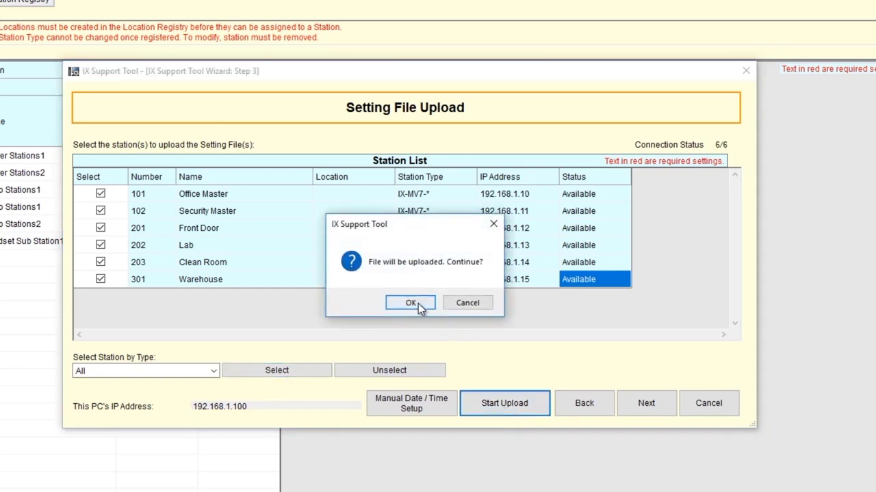
{"action": "left_click", "coordinate": [416, 303]}
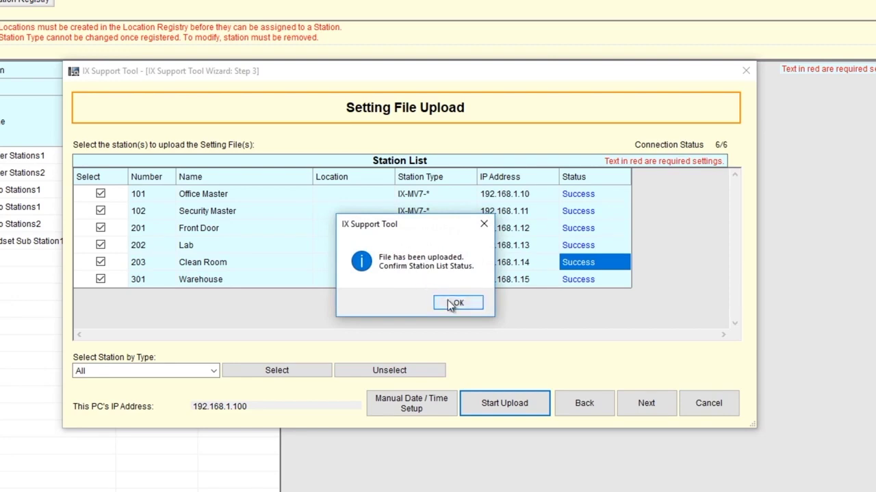
{"action": "left_click", "coordinate": [453, 303]}
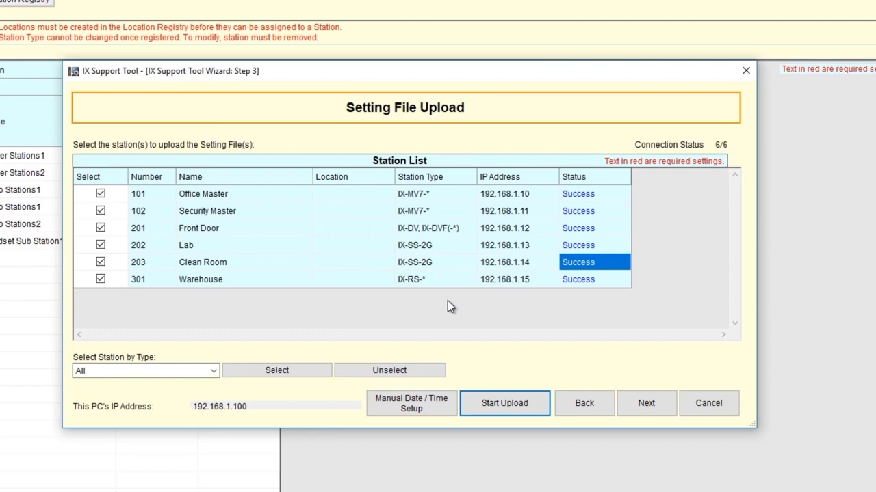
{"action": "left_click", "coordinate": [422, 406]}
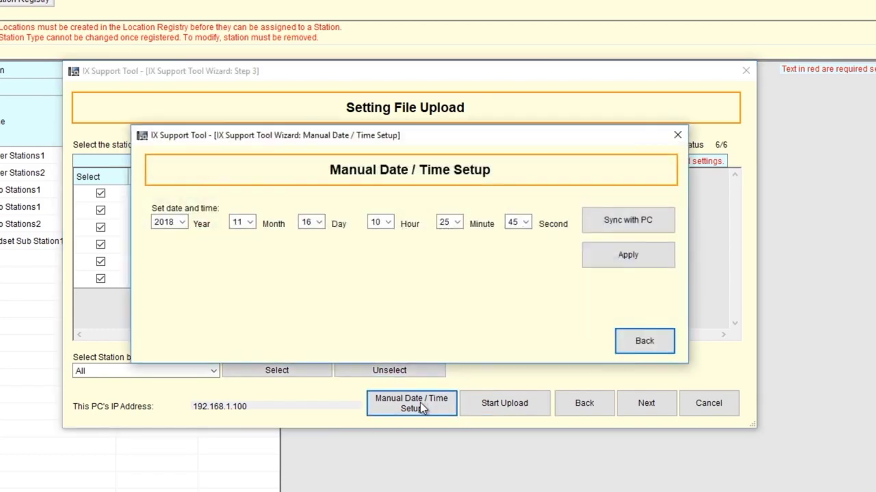
Step: Sync the stations' date and time with the PC clock and apply it
{"action": "left_click", "coordinate": [613, 220]}
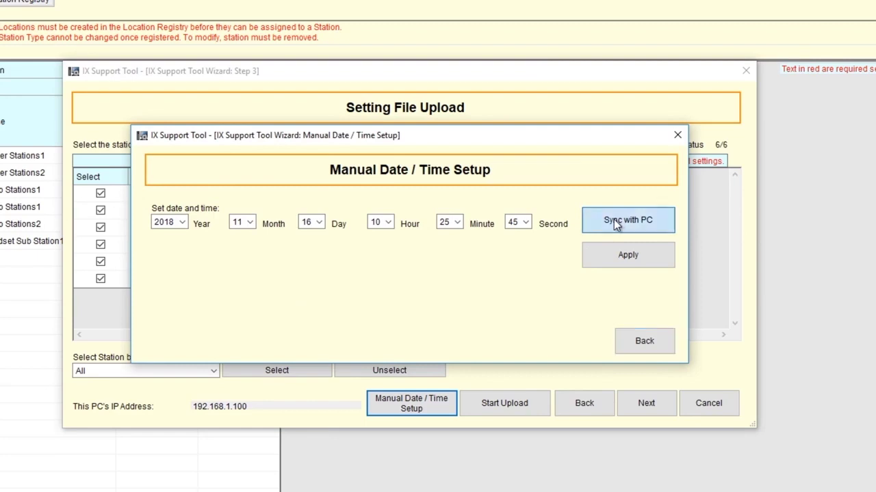
{"action": "left_click", "coordinate": [636, 260]}
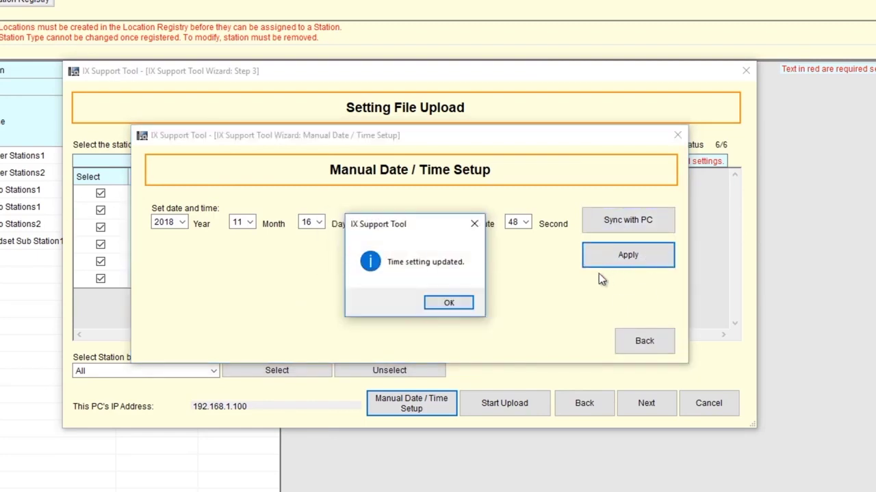
{"action": "key", "text": "Return"}
{"action": "left_click", "coordinate": [642, 340]}
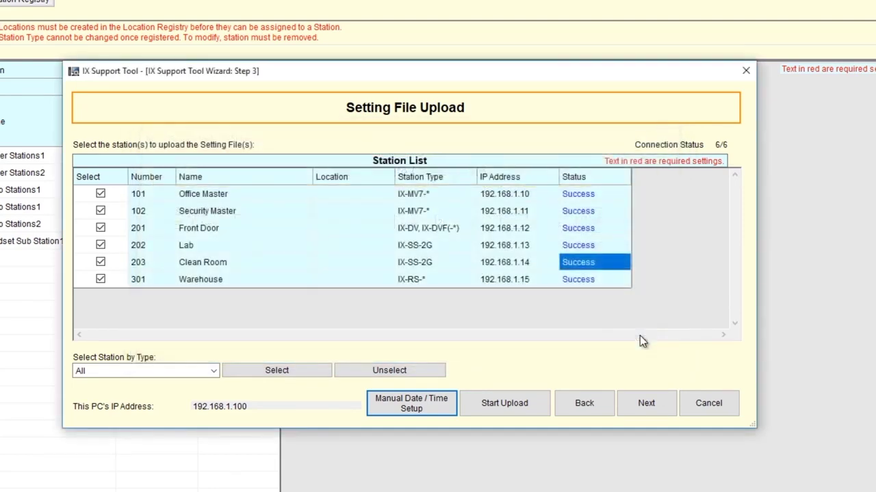
Step: Export the system configuration files to the Desktop folder
{"action": "left_click", "coordinate": [654, 404]}
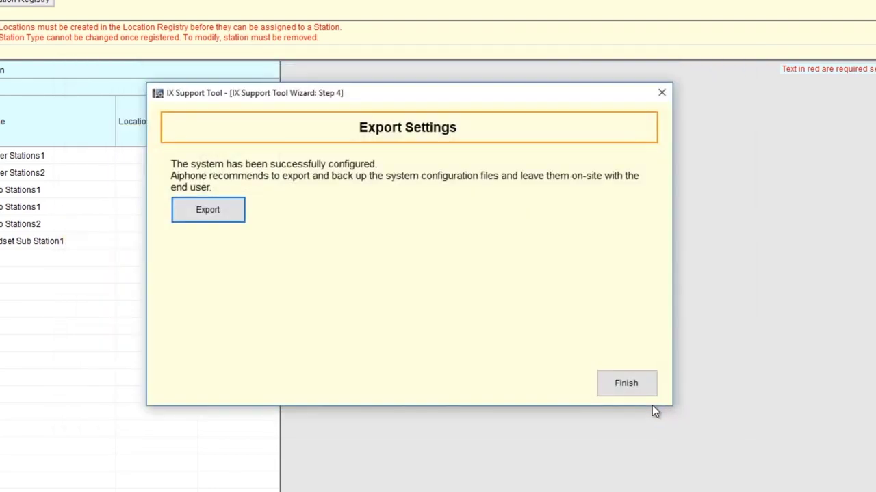
{"action": "left_click", "coordinate": [222, 210]}
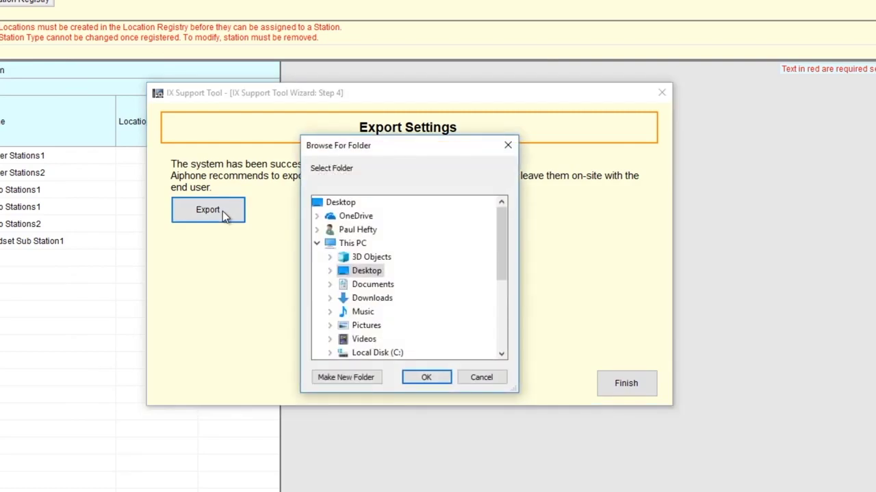
{"action": "double_click", "coordinate": [362, 272]}
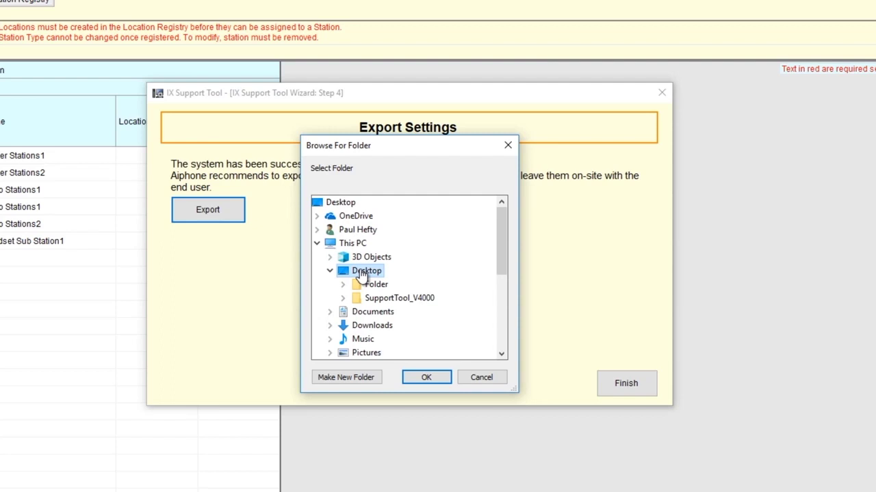
{"action": "left_click", "coordinate": [426, 377]}
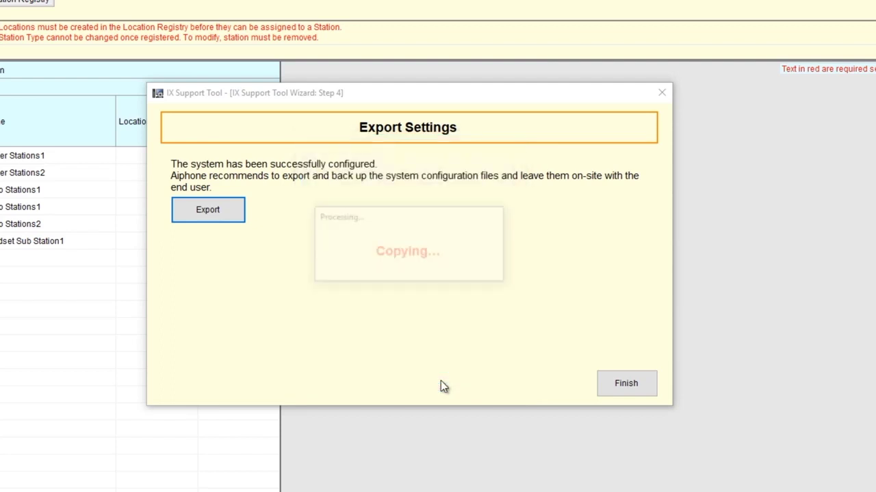